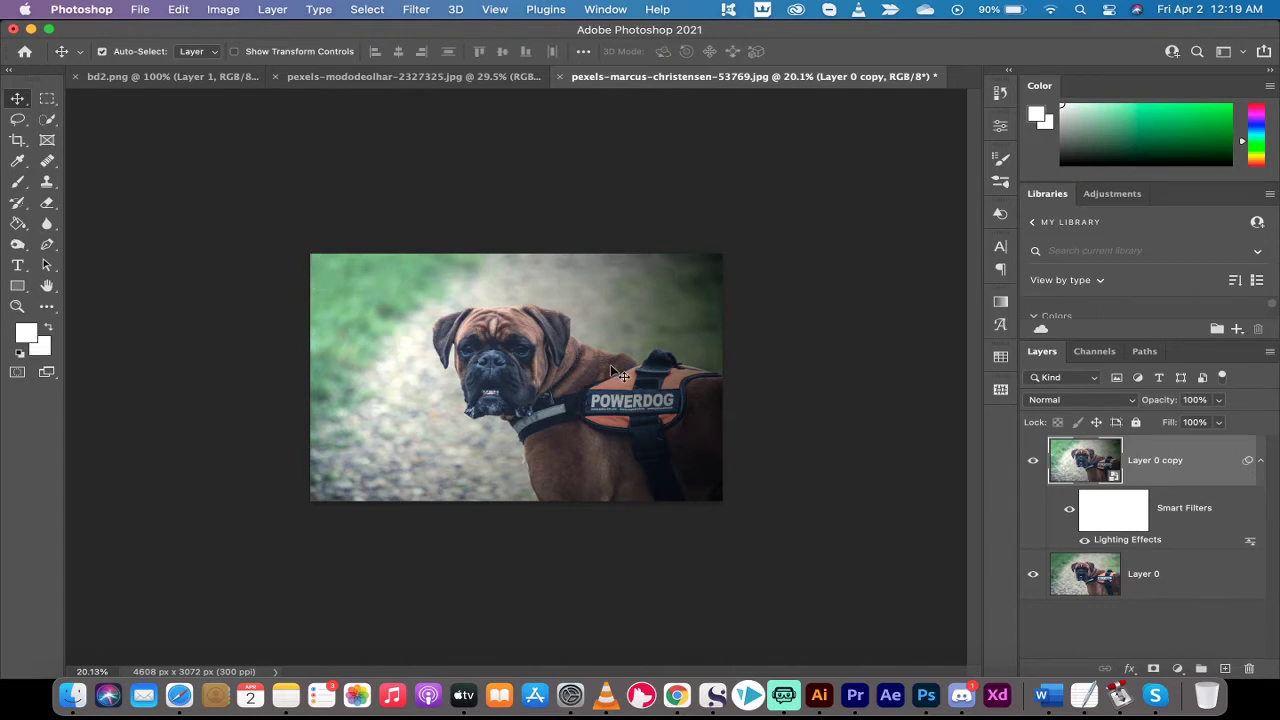
Hide and reshow Layer 0 copy to compare the boxer photo with and without the lighting.
left_click(1034, 462)
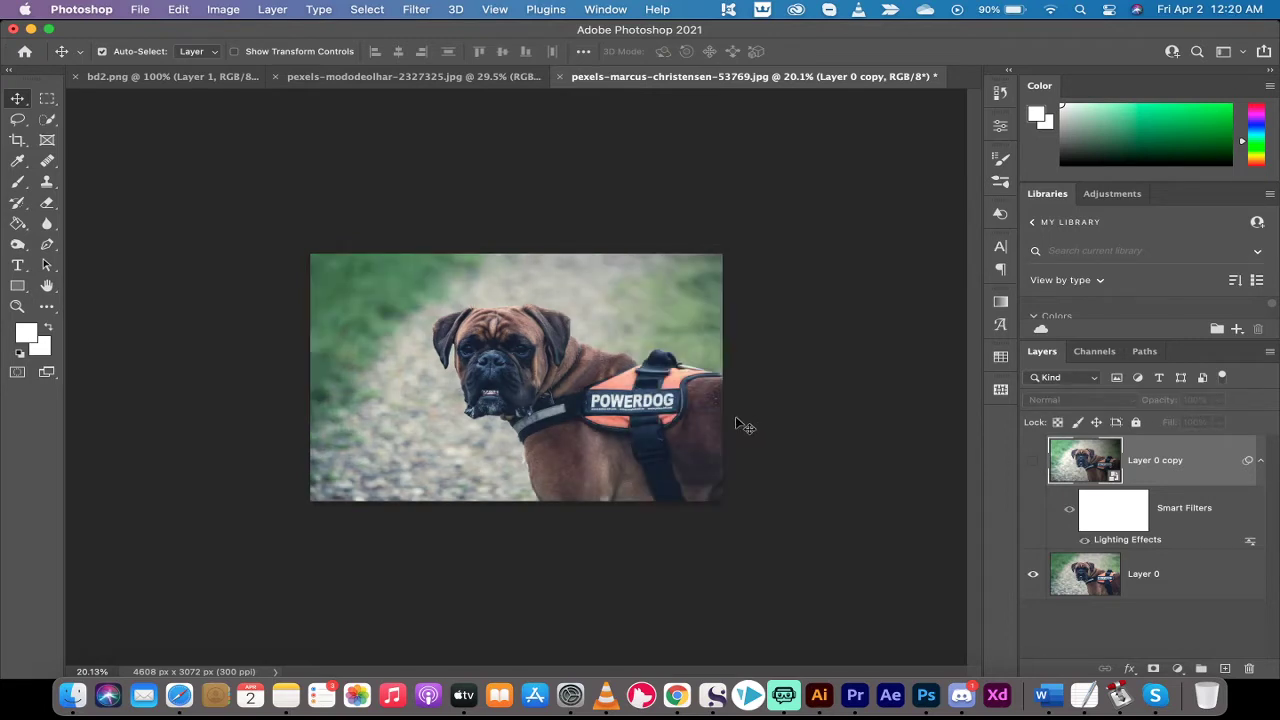
left_click(1033, 461)
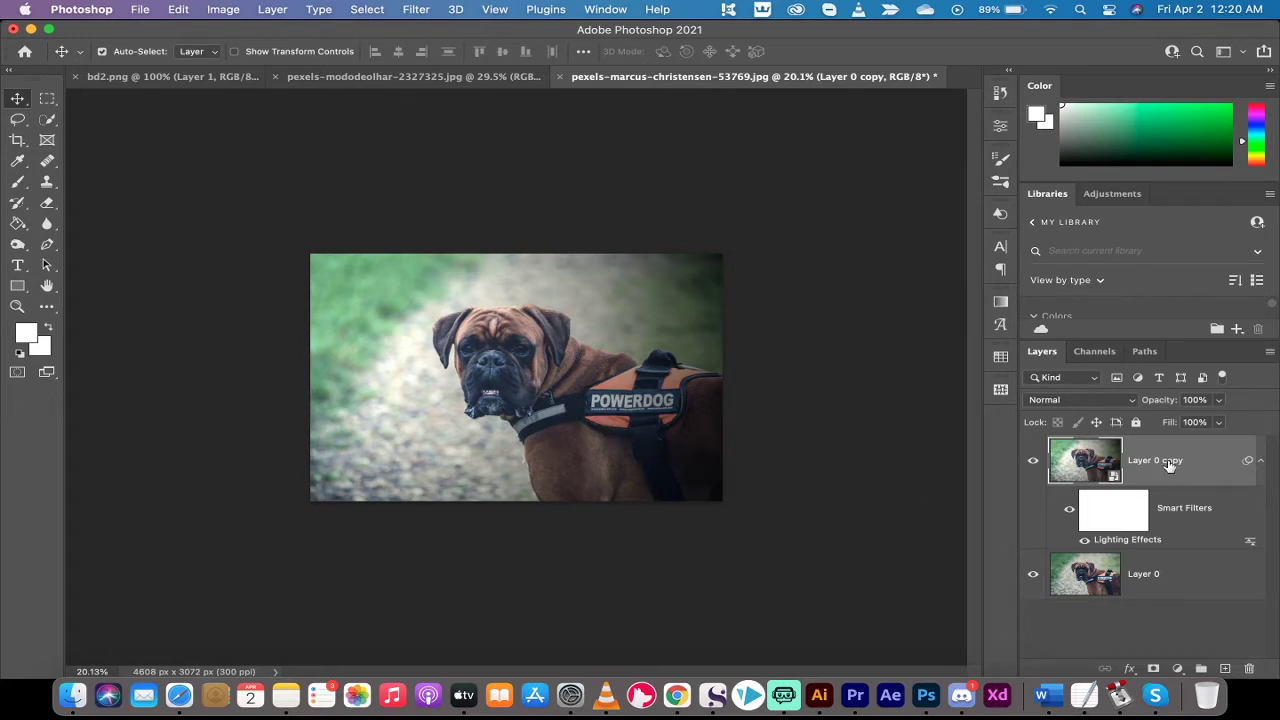
Undo the lit copy, then duplicate Layer 0 into a fresh unfiltered Layer 0 copy.
key("super+z")
key("super+z")
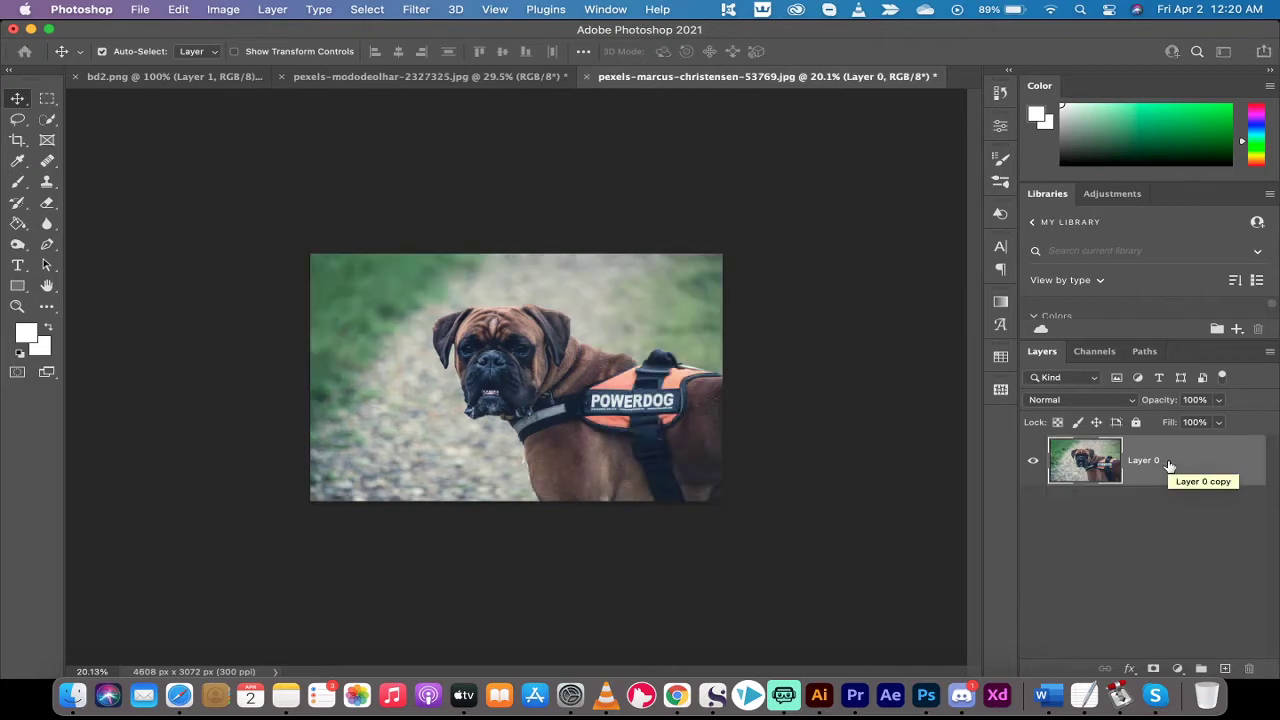
left_click(1081, 466)
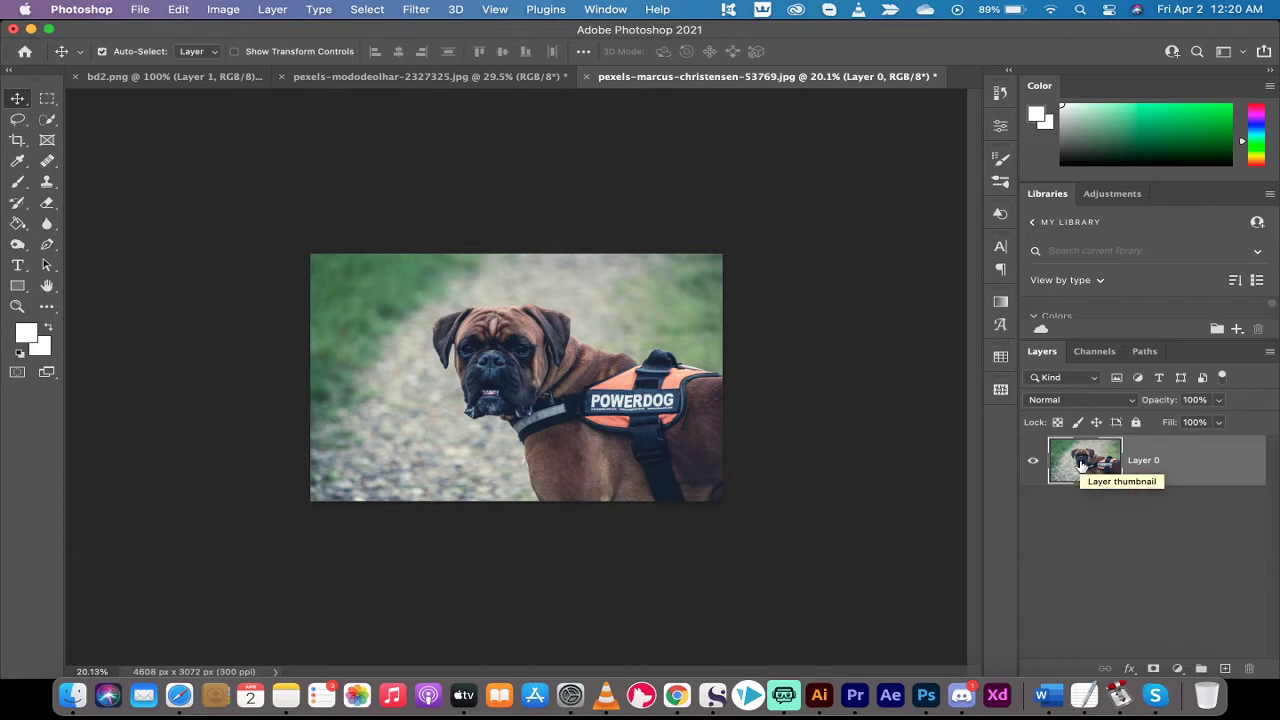
scroll(614, 250, "up", 3)
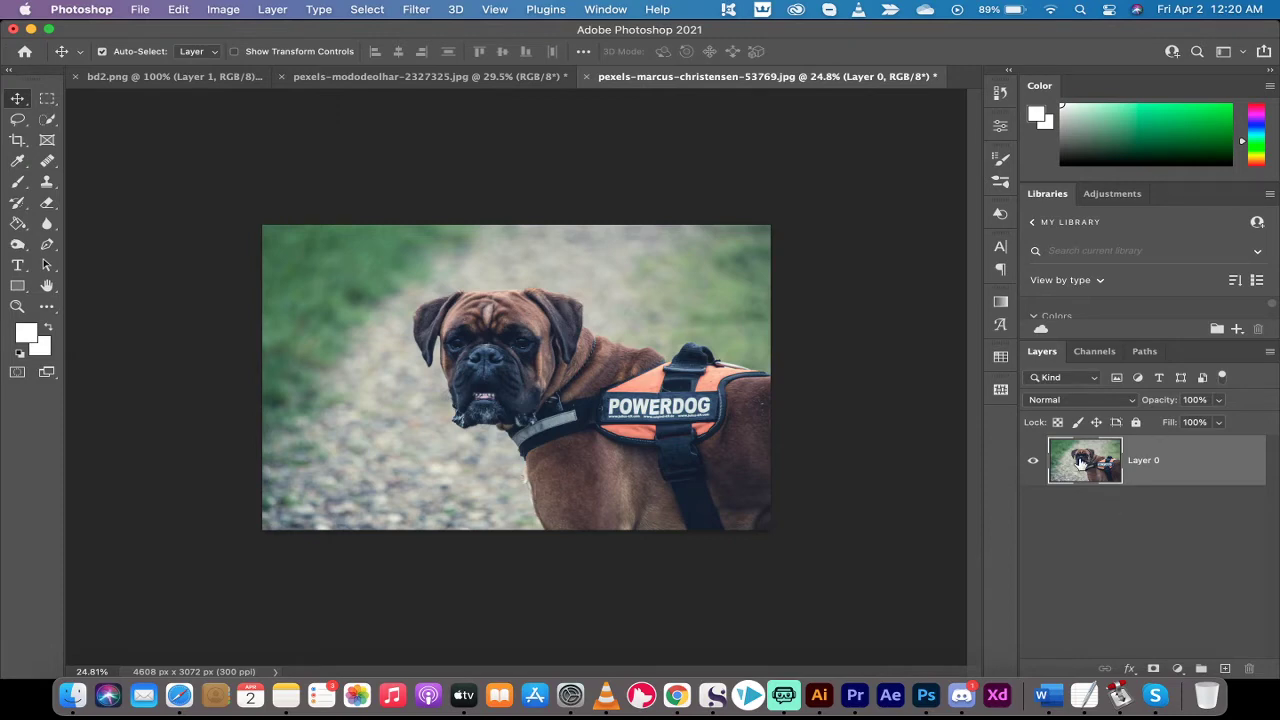
left_click_drag(1080, 462, 1227, 668)
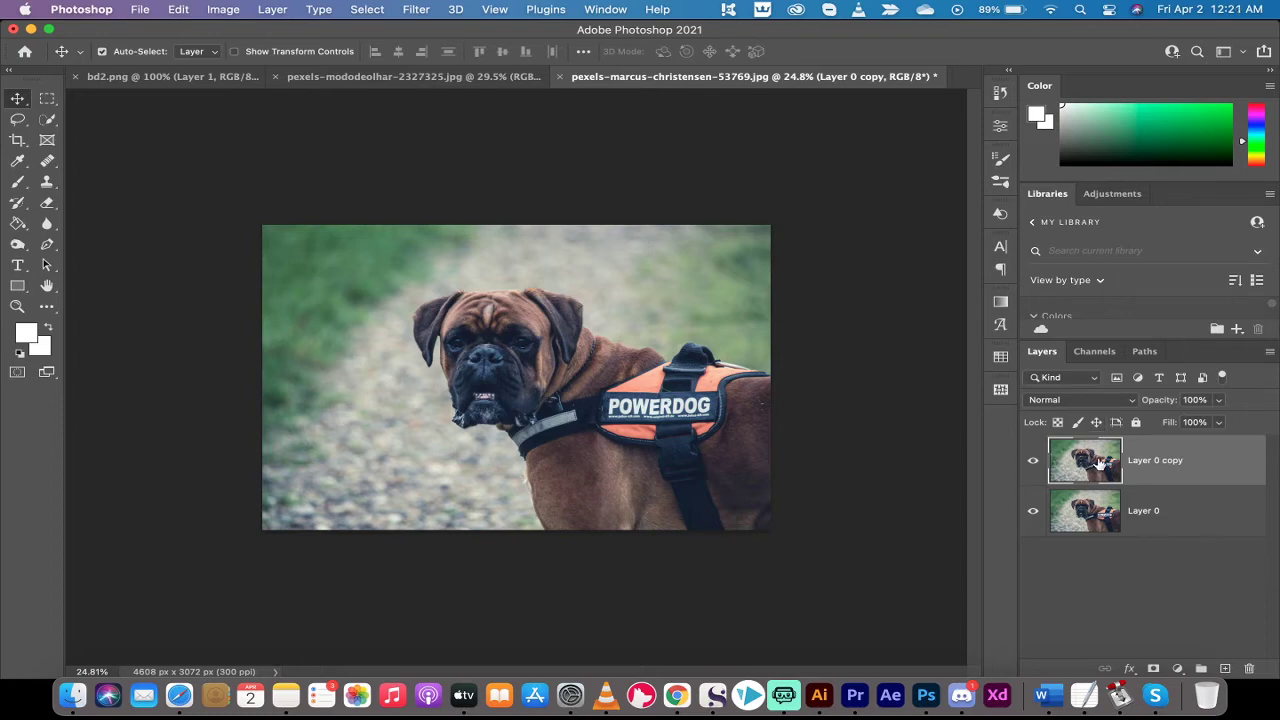
Convert Layer 0 copy to a Smart Object from its layer context menu.
right_click(1220, 462)
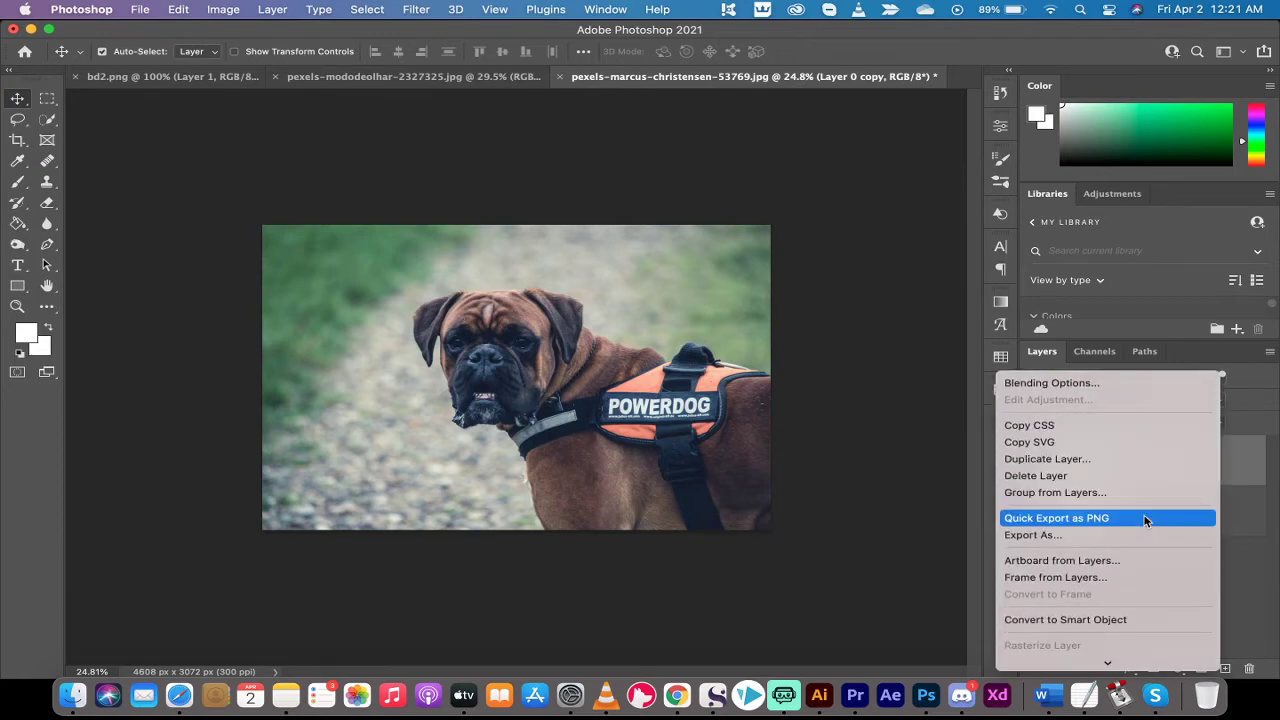
left_click(1133, 551)
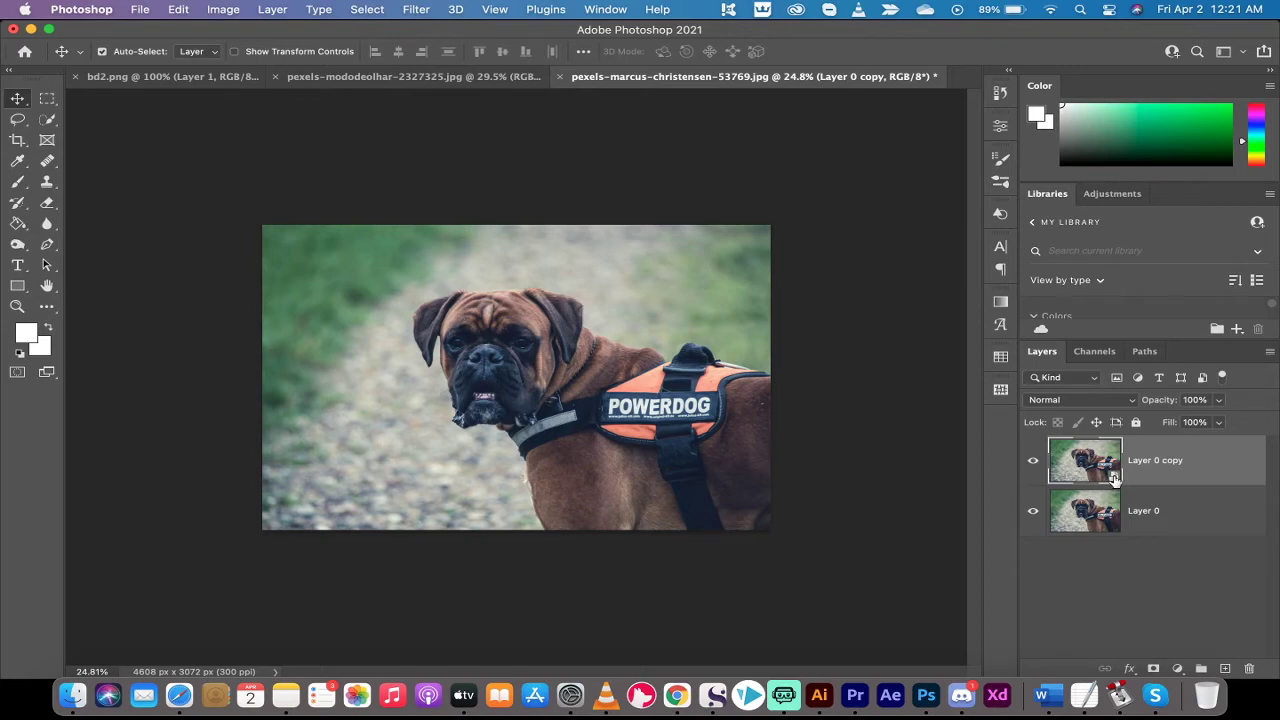
right_click(1163, 461)
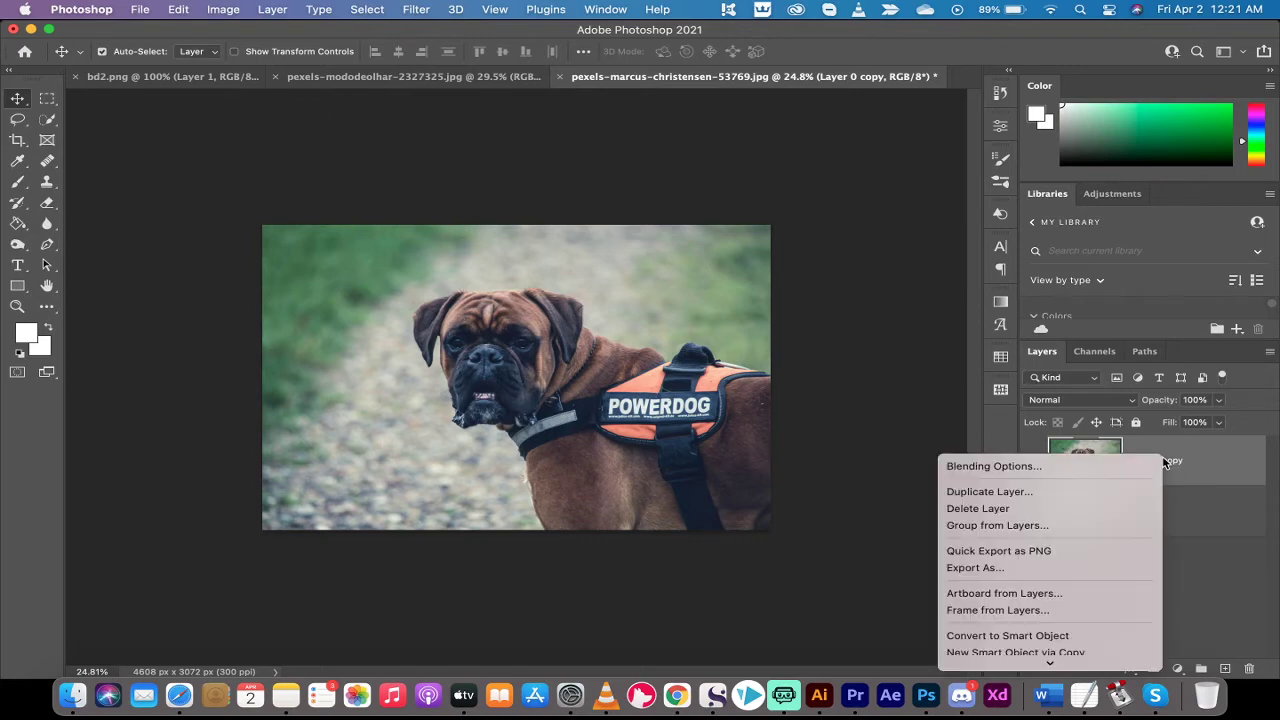
left_click(1206, 536)
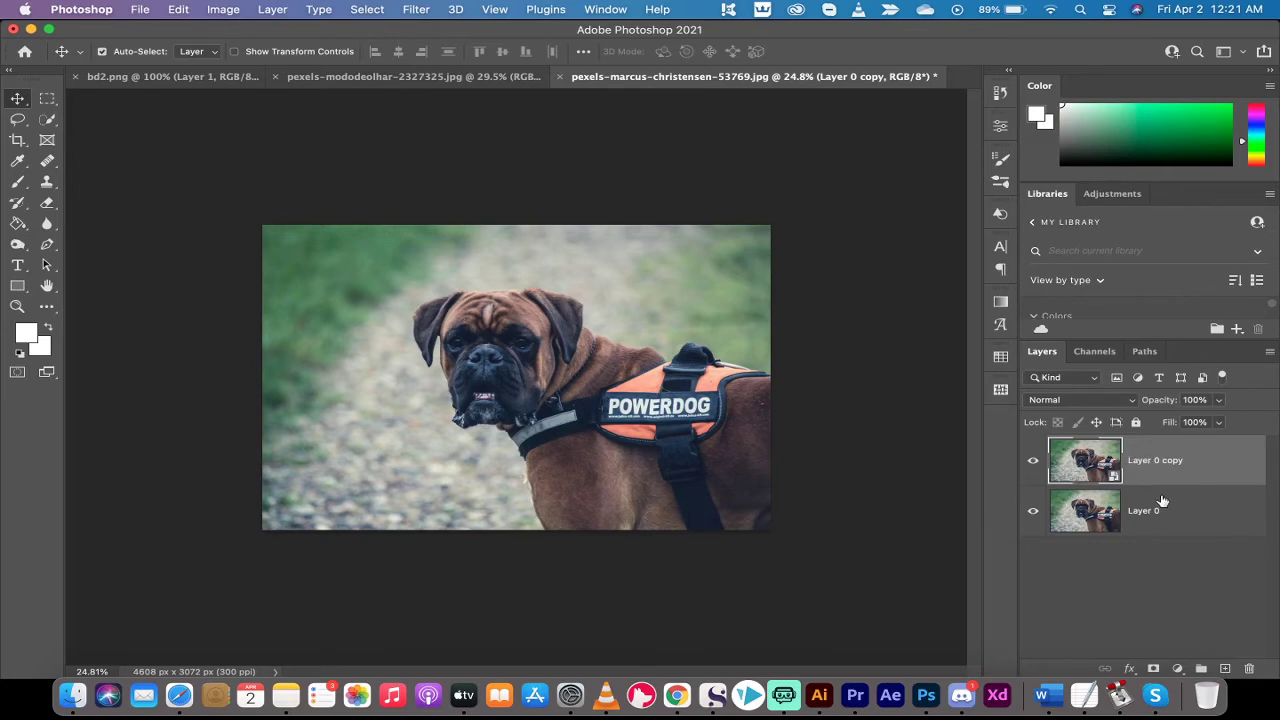
right_click(1220, 465)
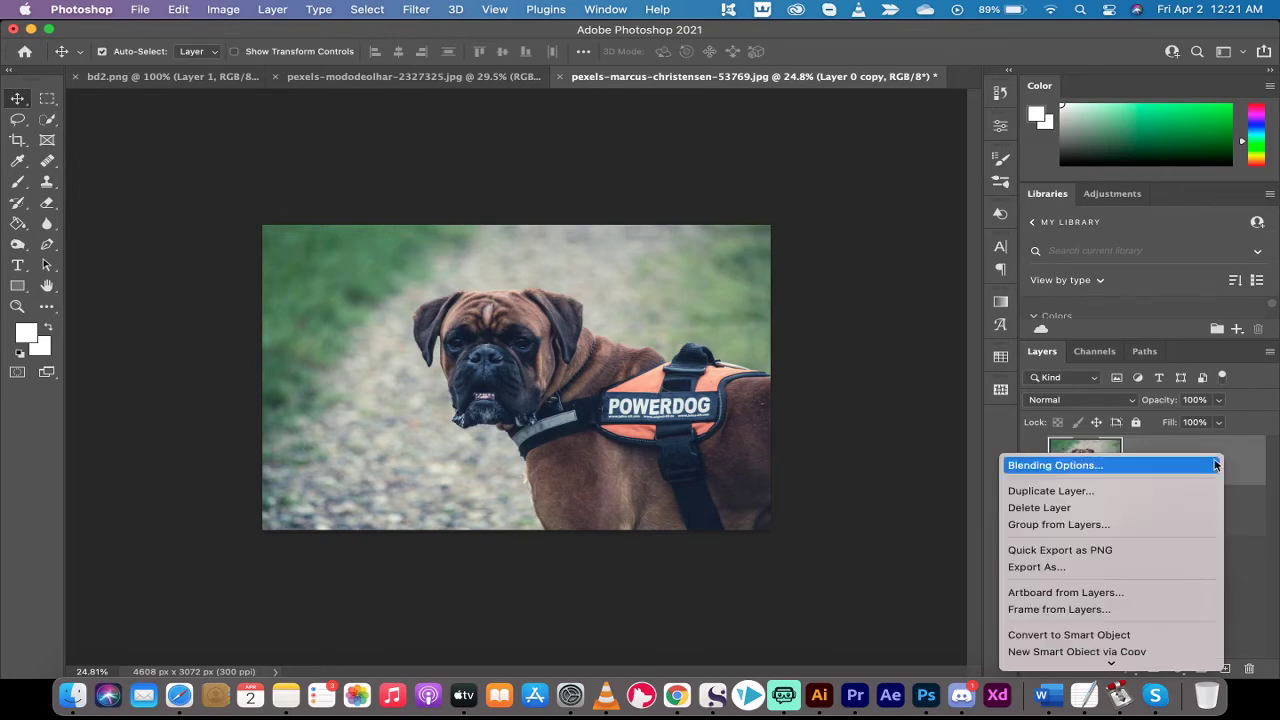
left_click(1248, 537)
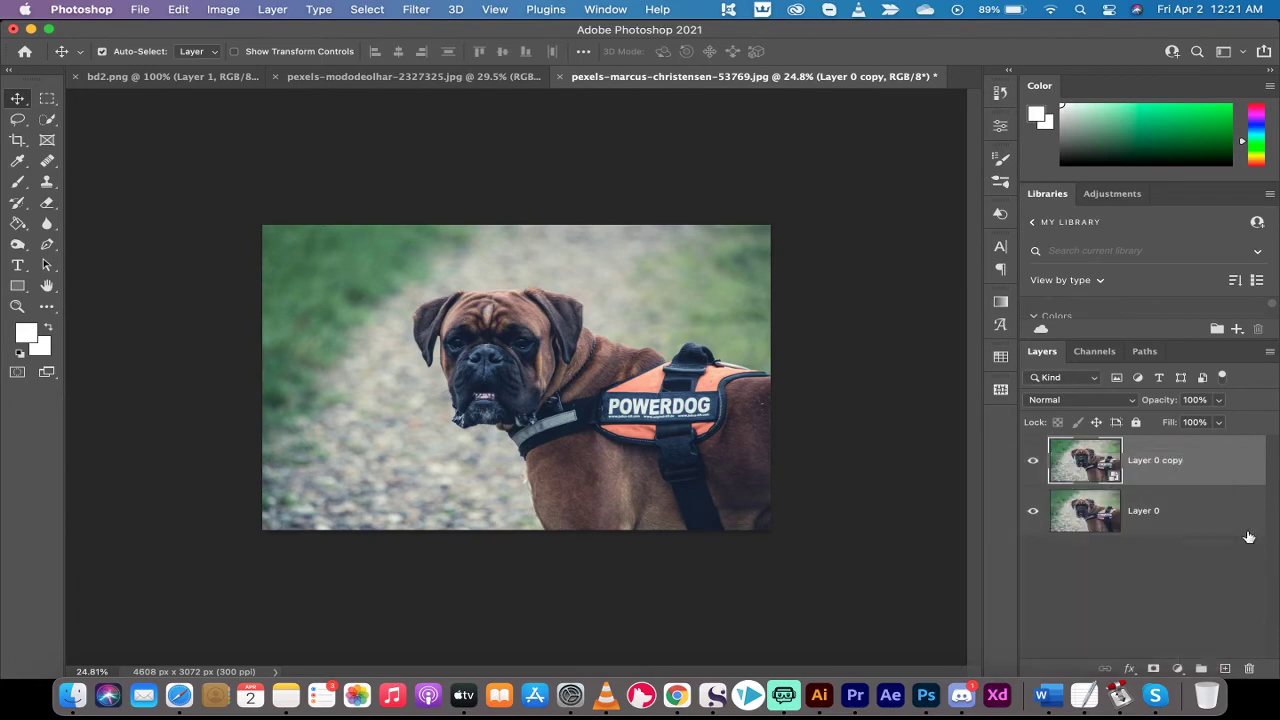
Apply Filter > Render > Lighting Effects to the Layer 0 copy smart object.
left_click(416, 9)
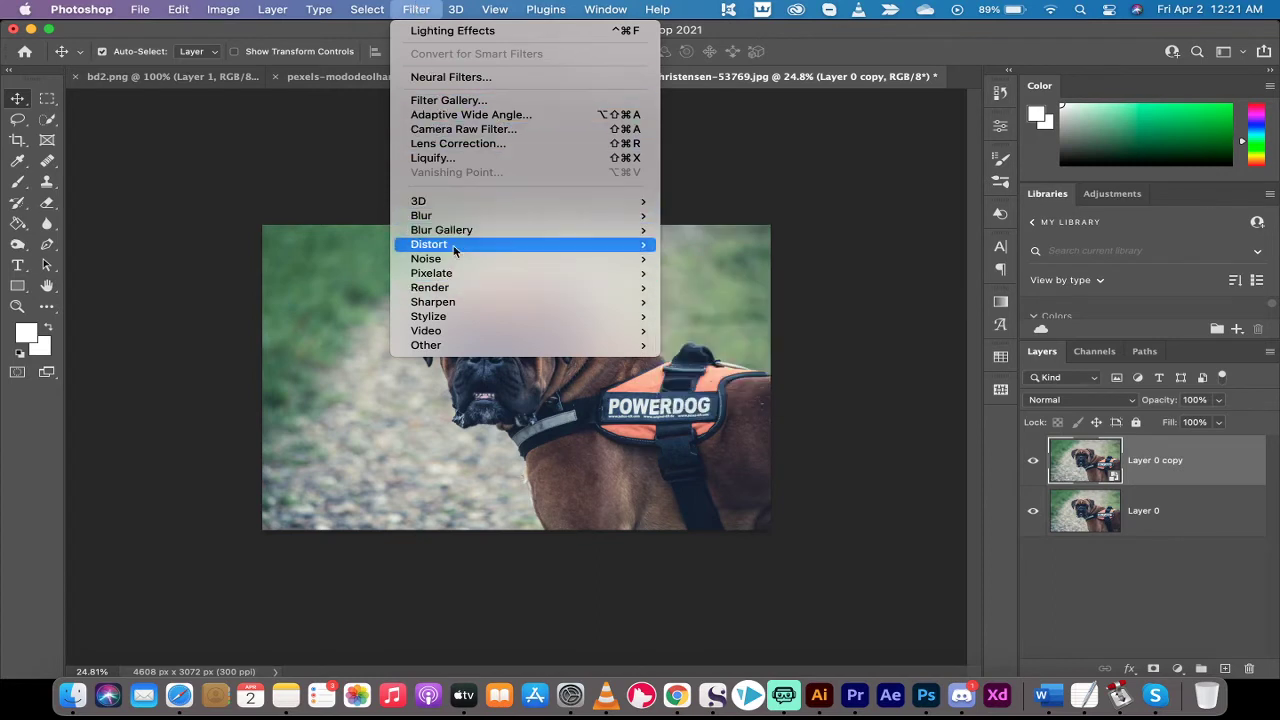
mouse_move(450, 282)
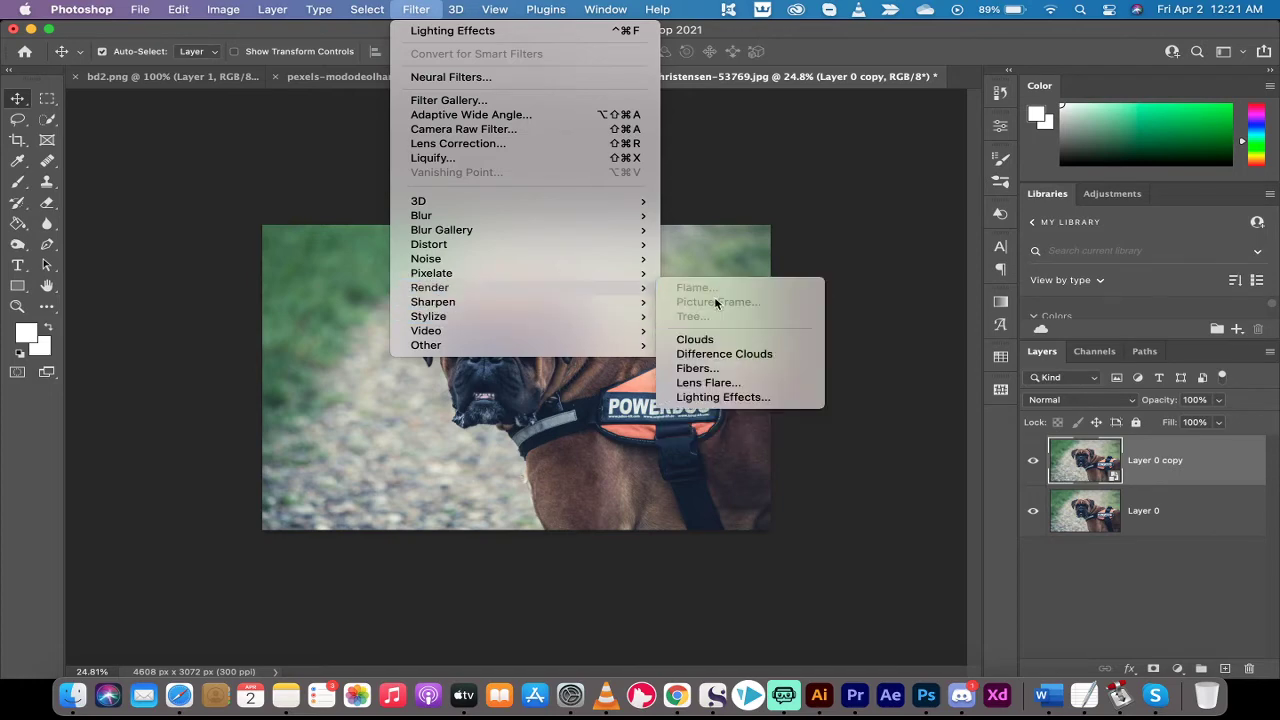
left_click(710, 398)
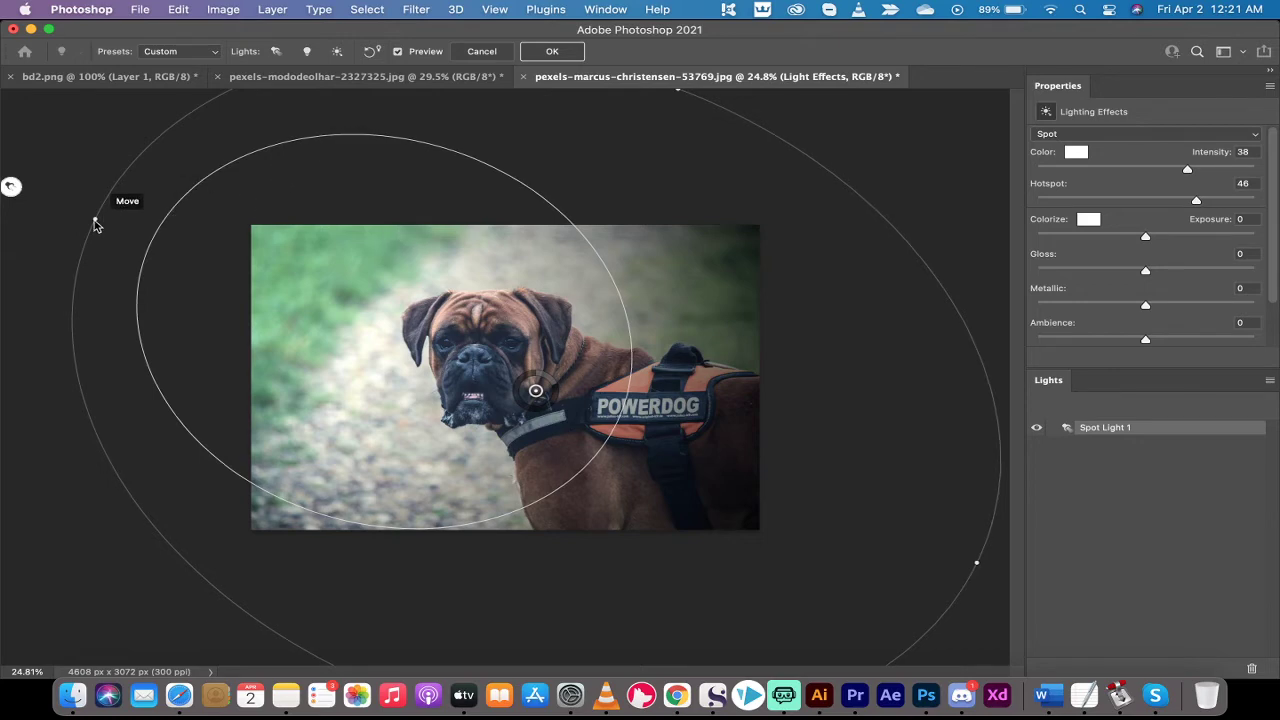
Adjust the spotlight's falloff ellipse and enlarge its Hotspot to 48.
left_click_drag(96, 220, 115, 242)
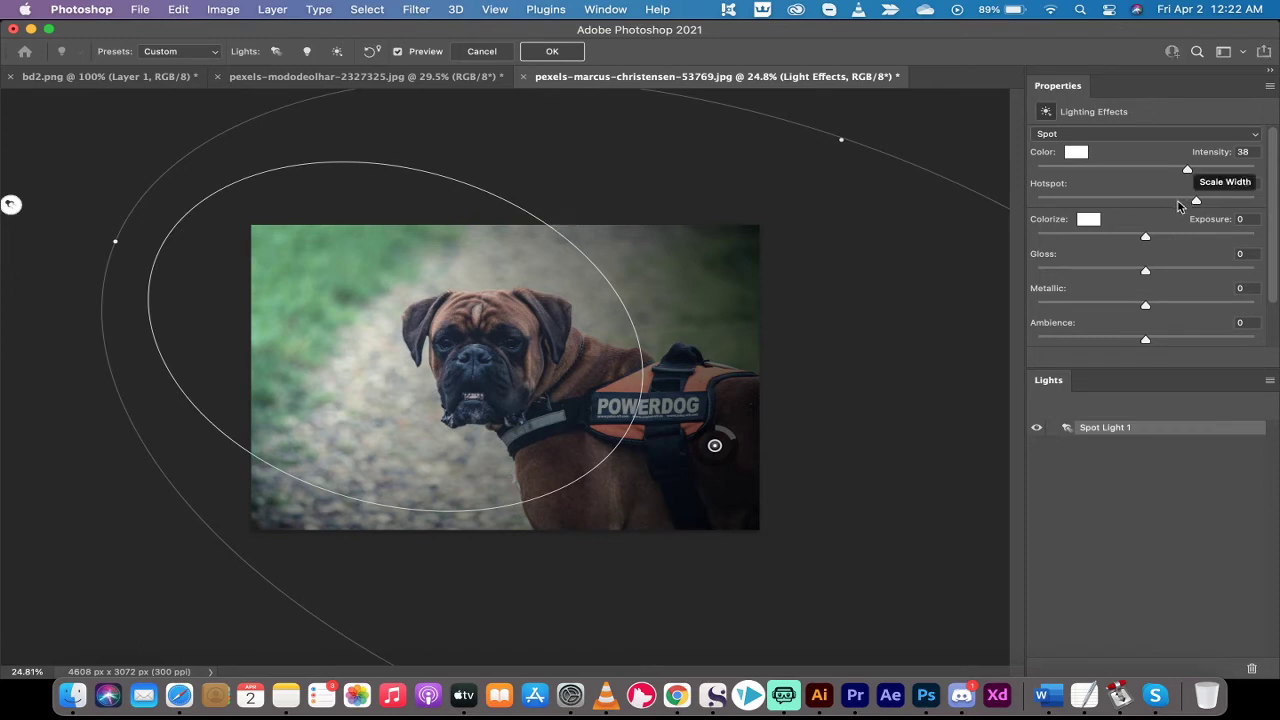
left_click_drag(1203, 205, 1158, 201)
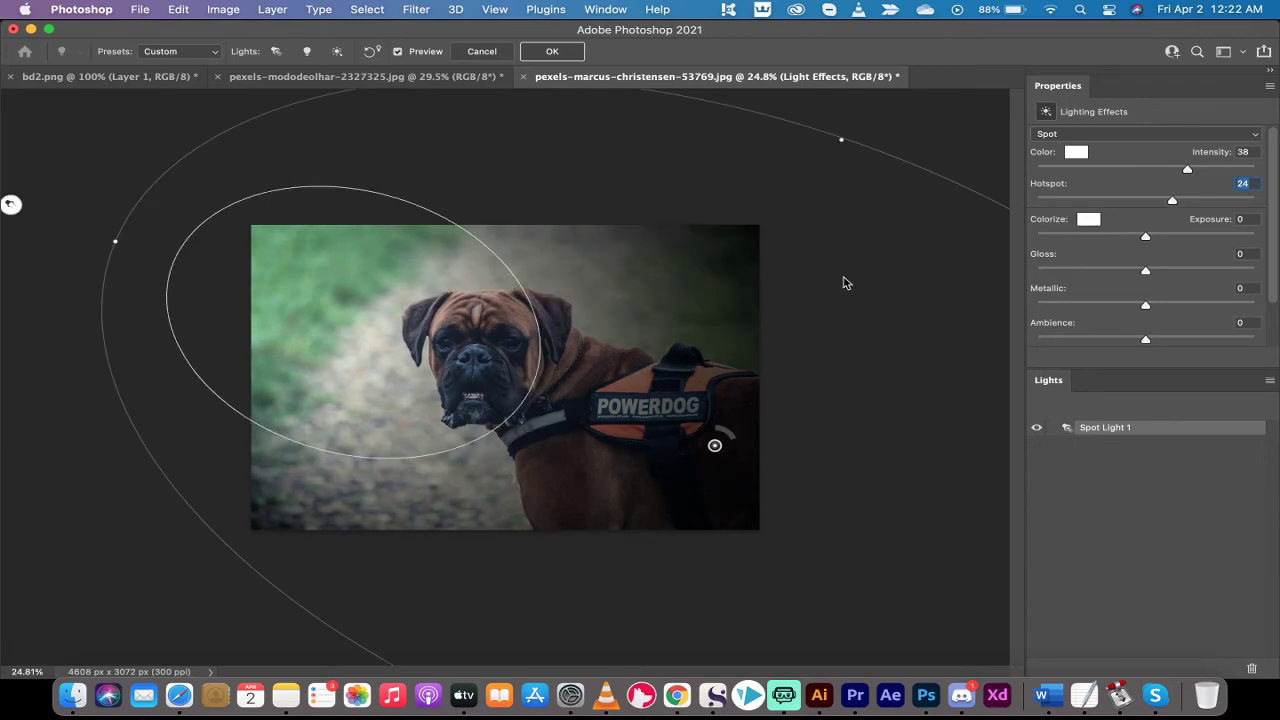
type("-50")
key("Return")
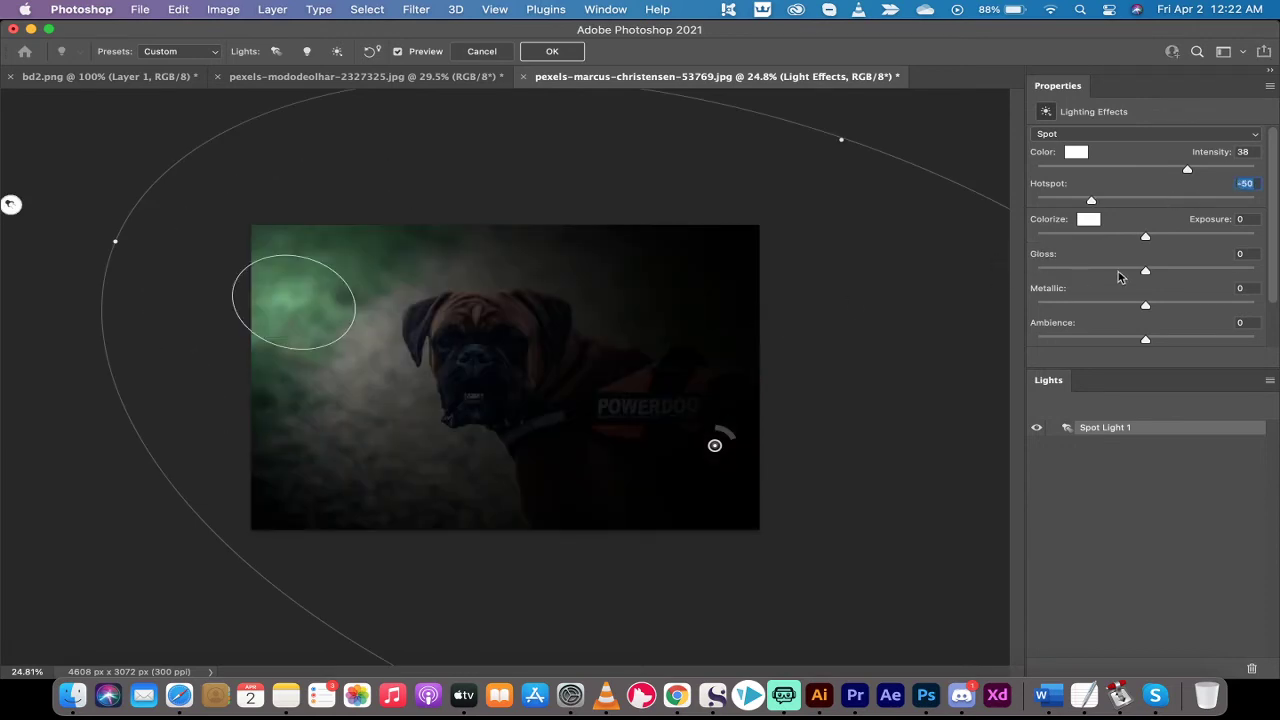
left_click_drag(1093, 203, 1199, 206)
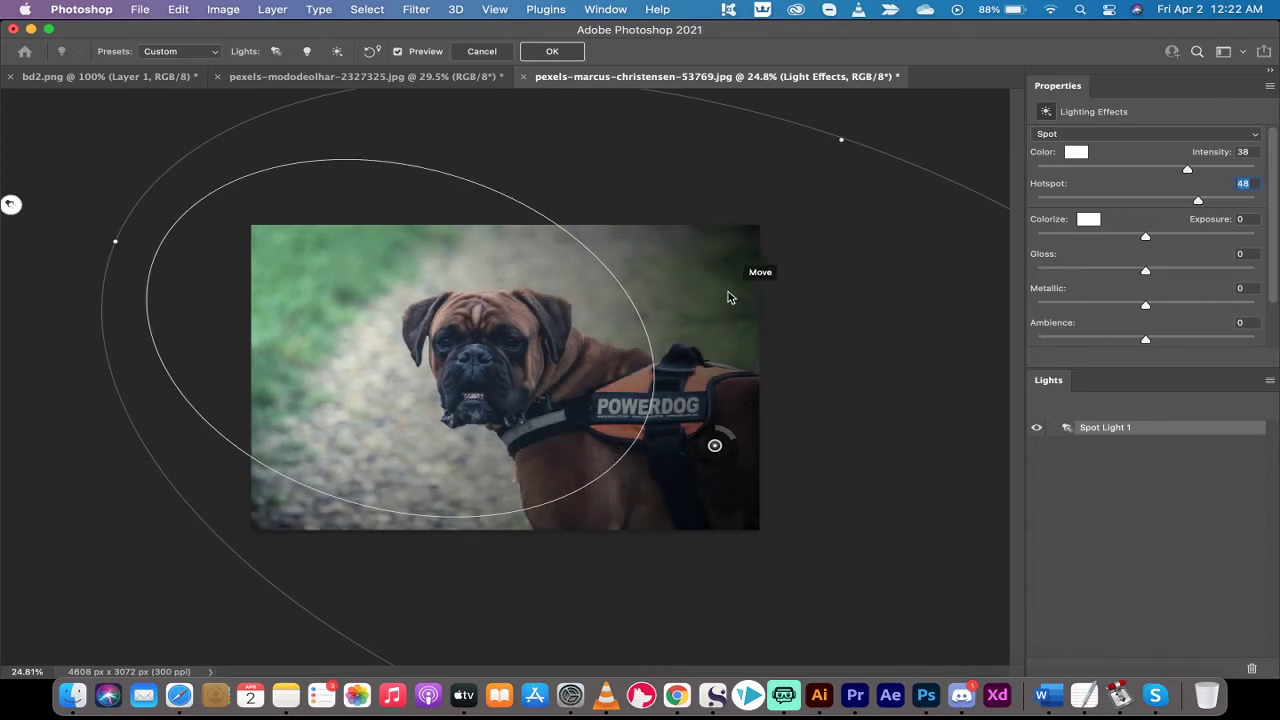
Reshape the spotlight's length and width to cover the dog and the photo's left side.
scroll(728, 294, "down", 3)
scroll(728, 291, "down", 2)
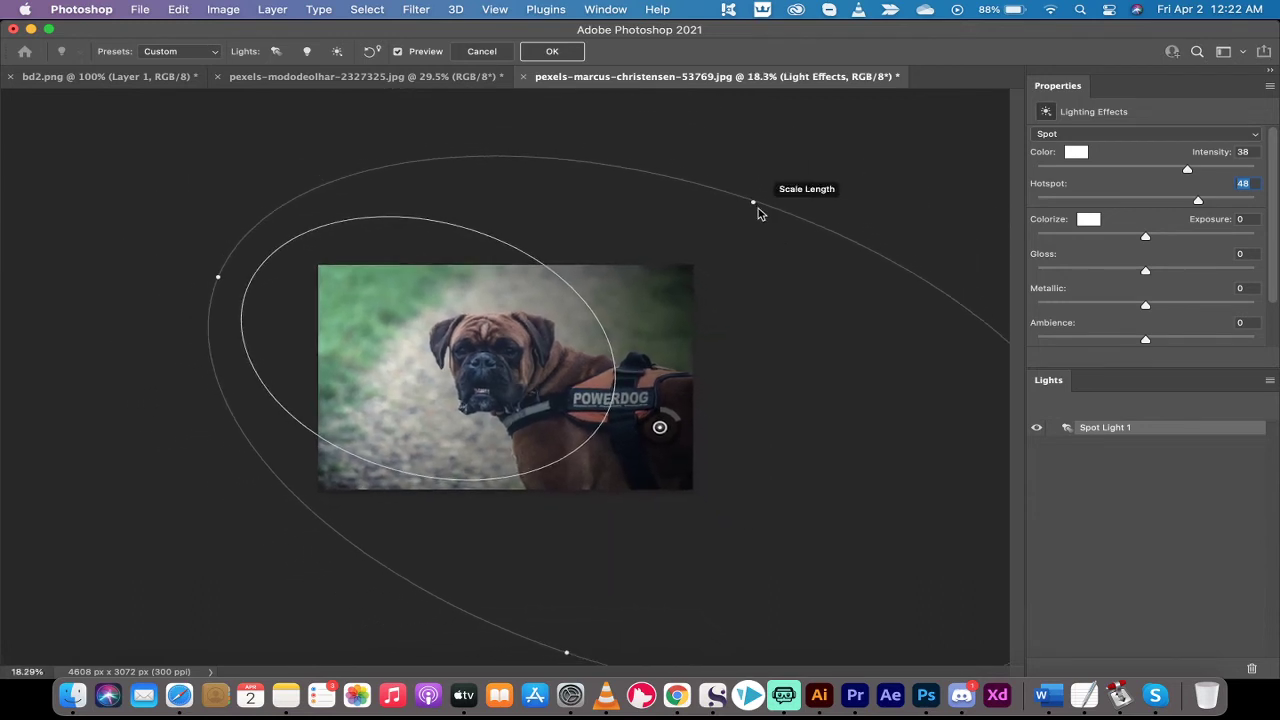
left_click_drag(754, 205, 743, 222)
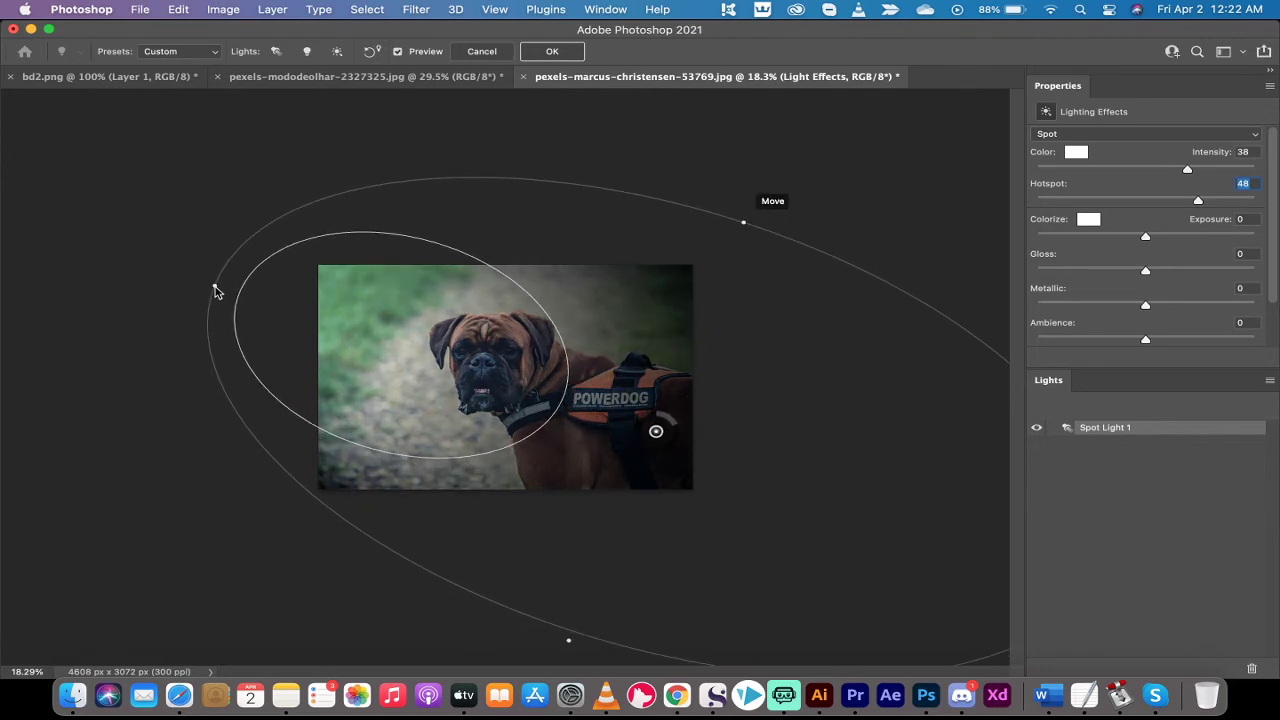
left_click_drag(214, 289, 185, 287)
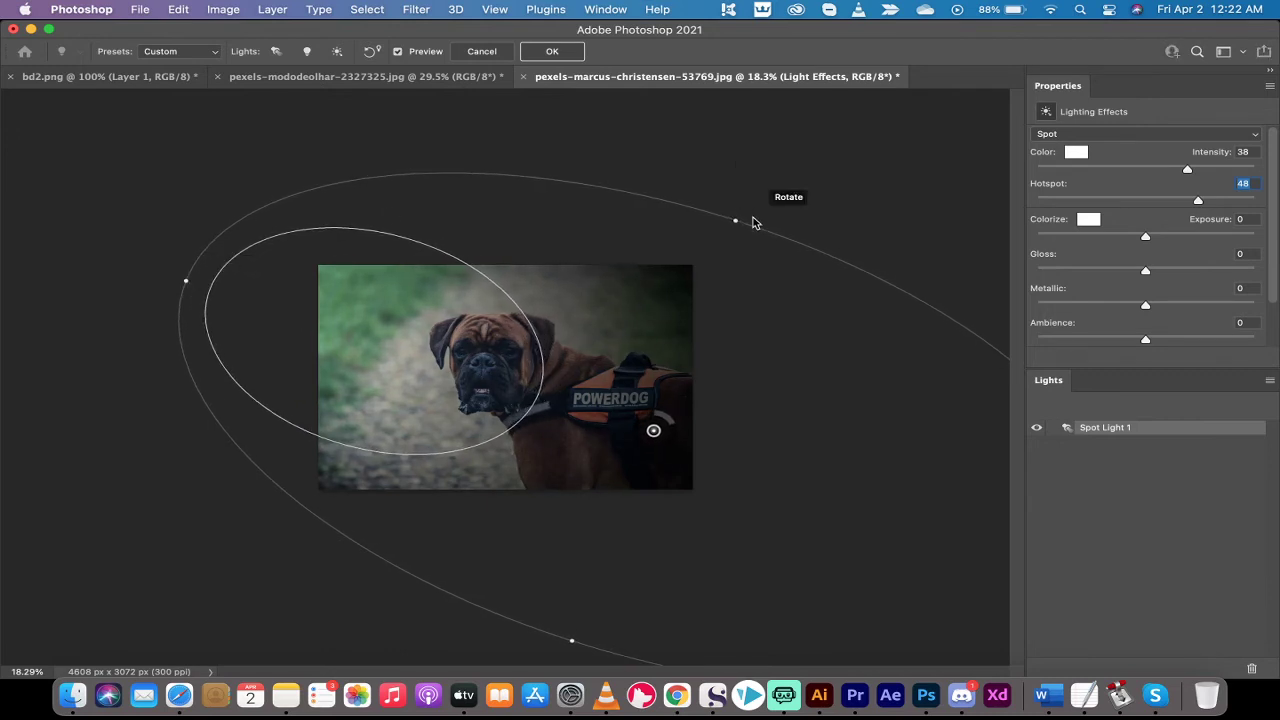
left_click_drag(741, 220, 766, 200)
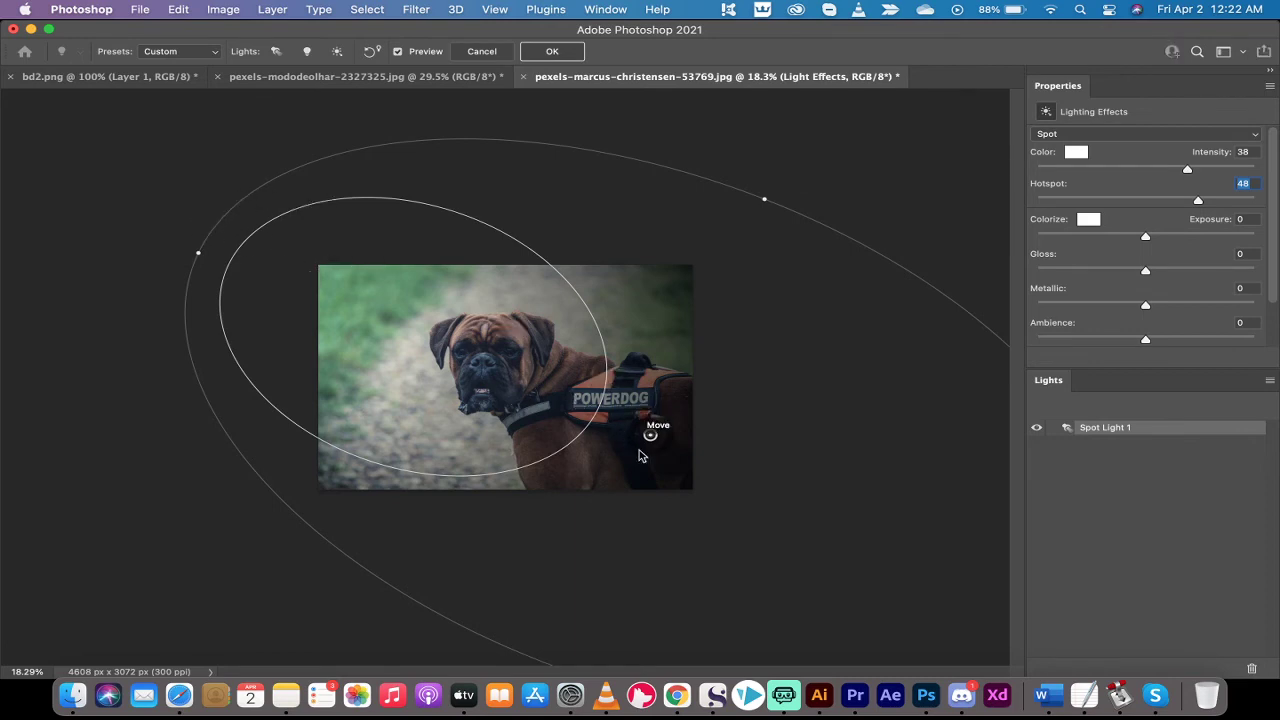
mouse_move(671, 453)
Set the Light Color to a pale warm yellow, about RGB 254,253,209.
left_click(1076, 155)
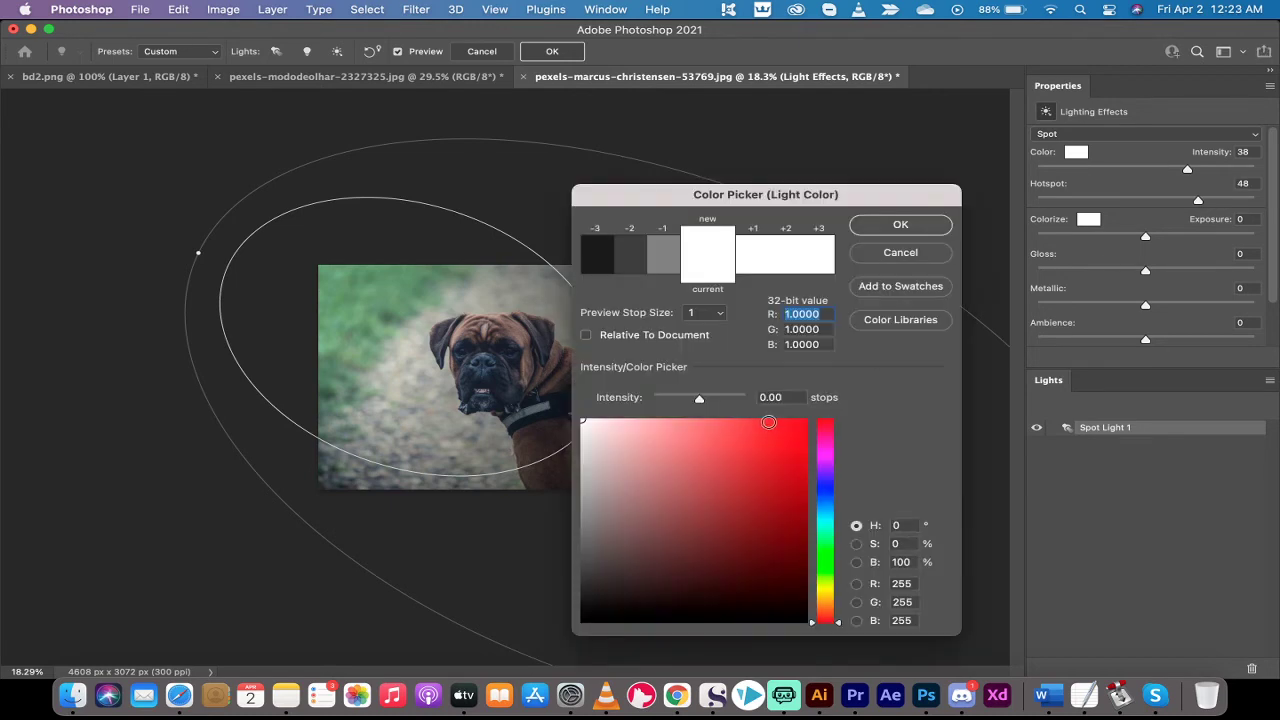
left_click(914, 246)
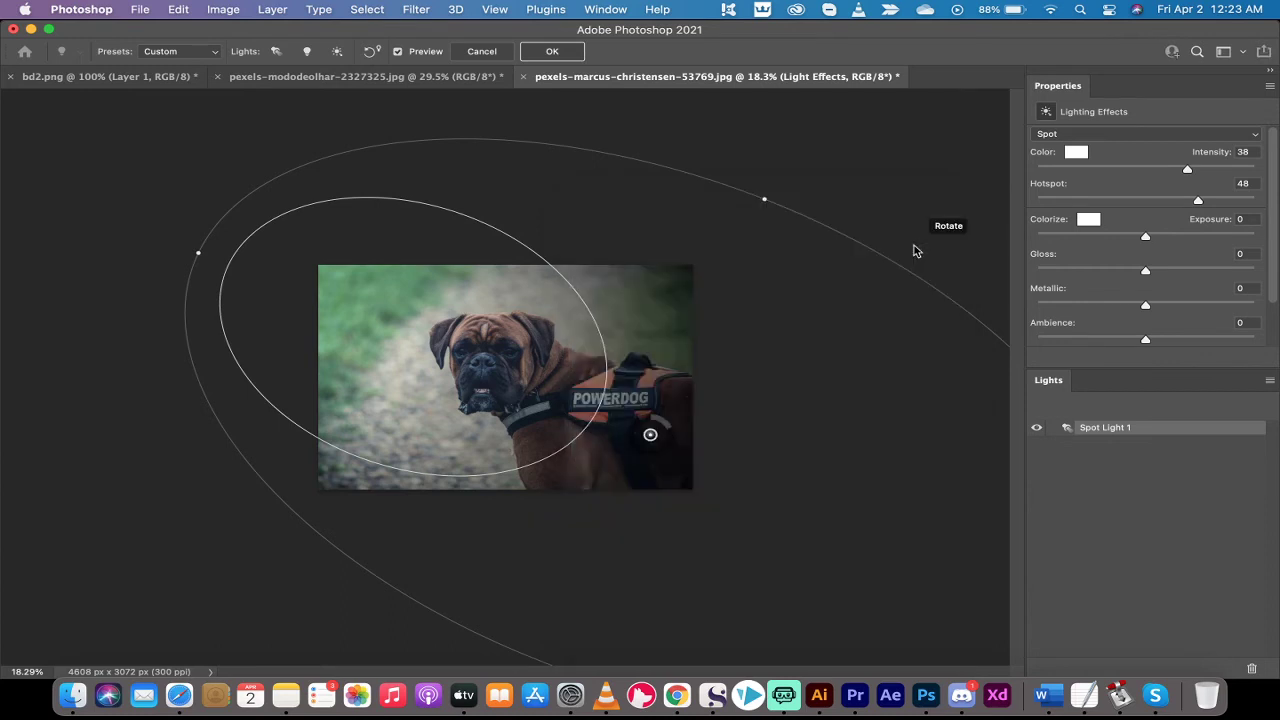
left_click(1092, 138)
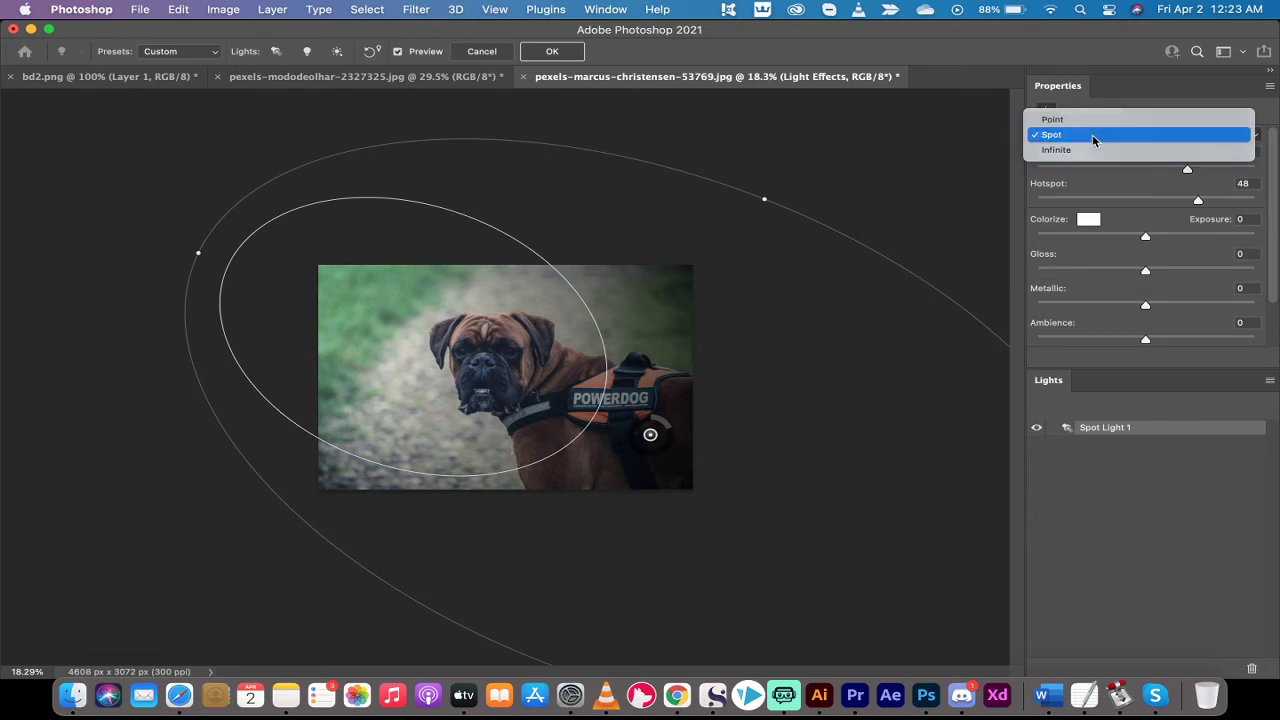
left_click(1092, 134)
left_click(1077, 154)
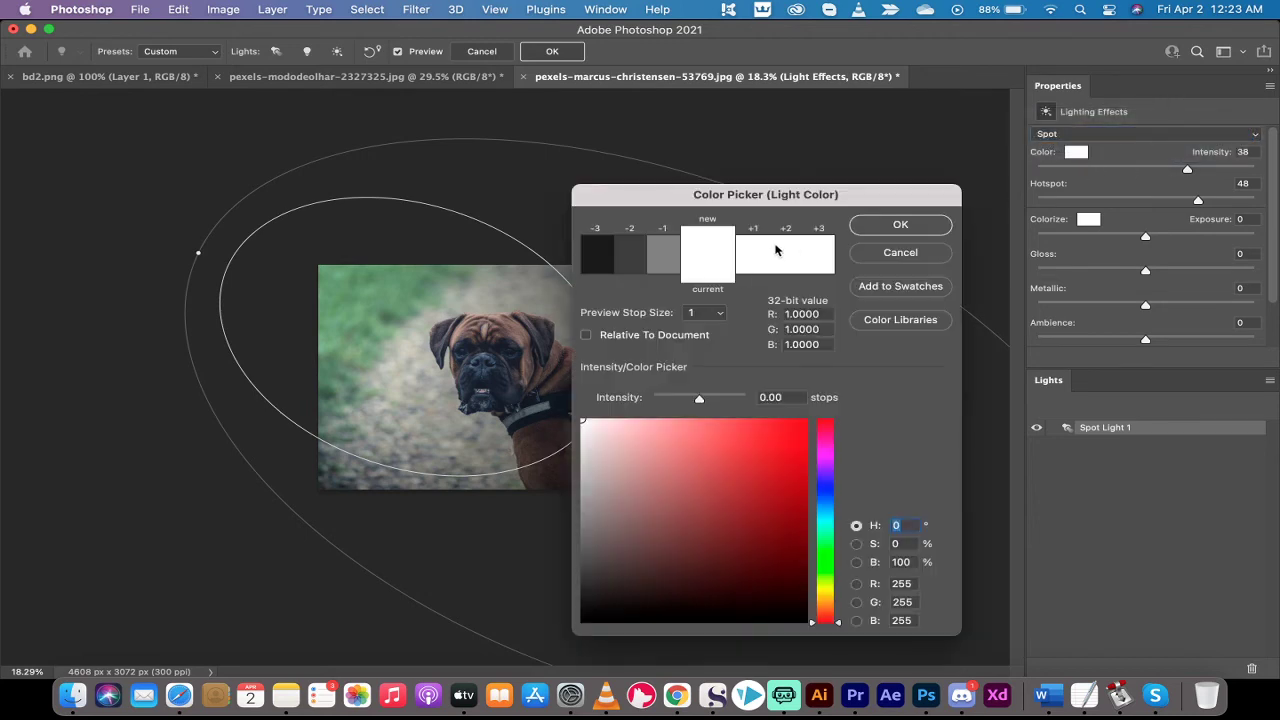
left_click(826, 589)
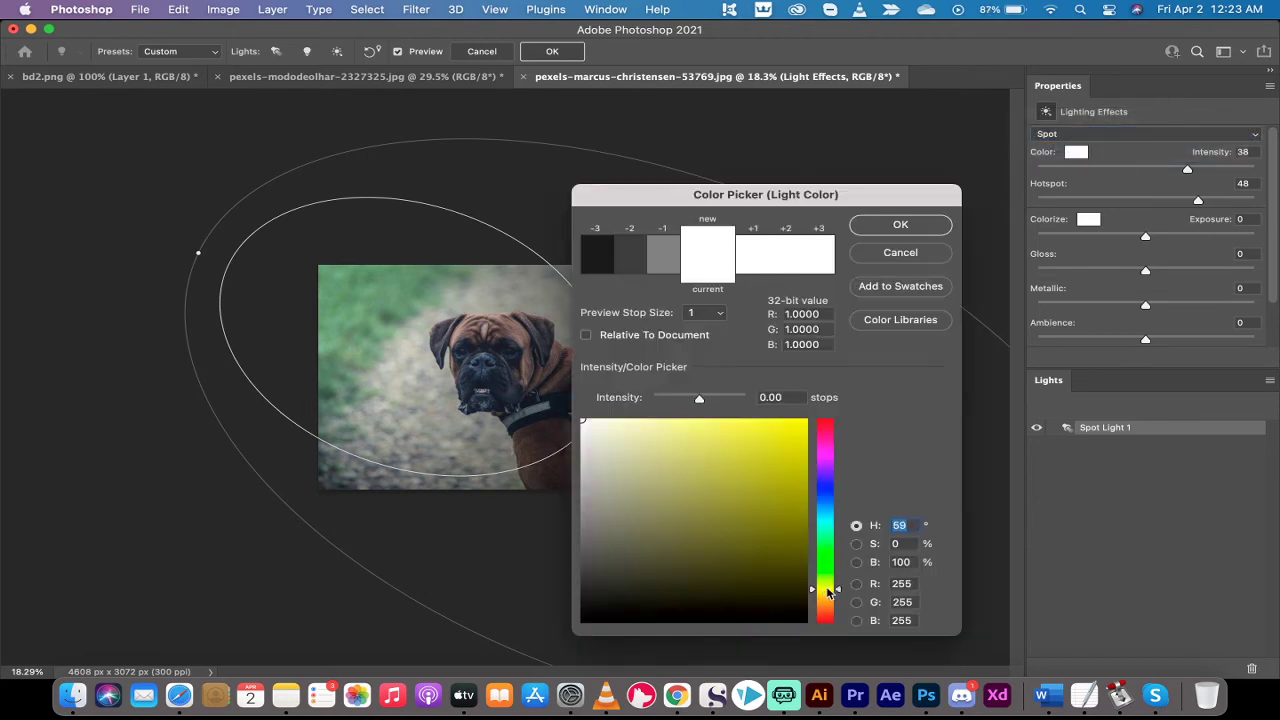
left_click(799, 466)
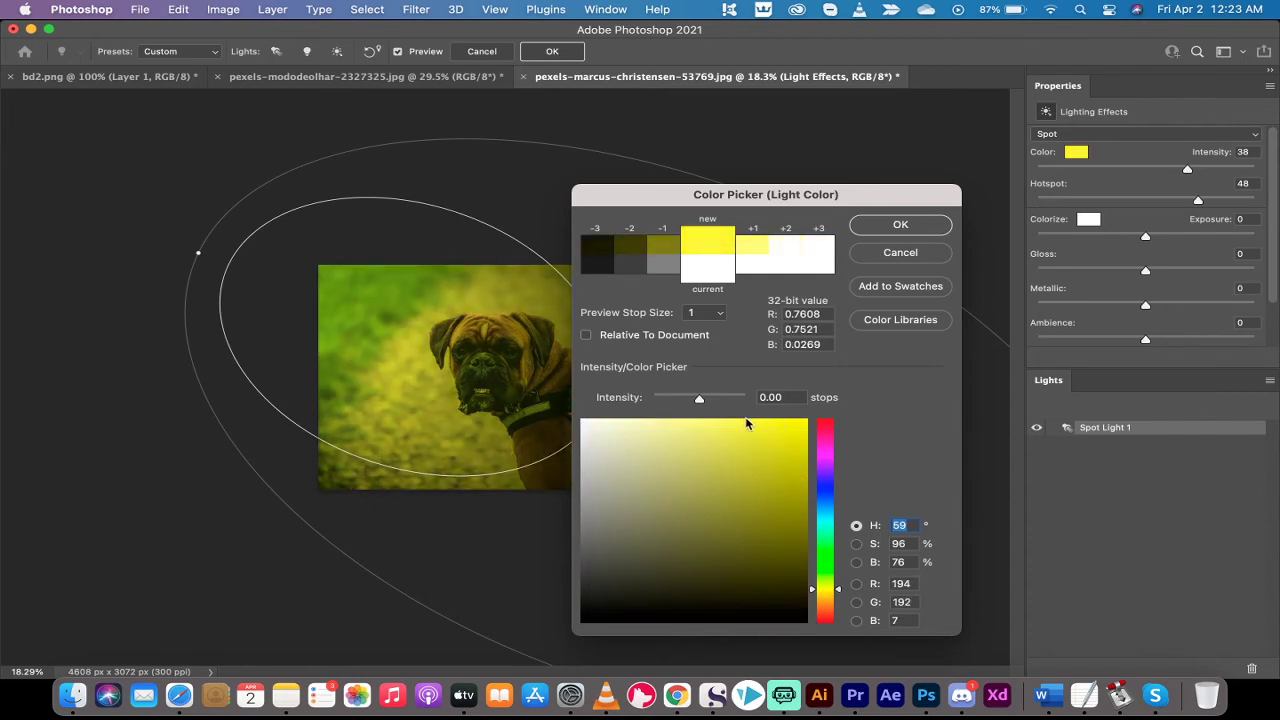
left_click_drag(737, 419, 596, 418)
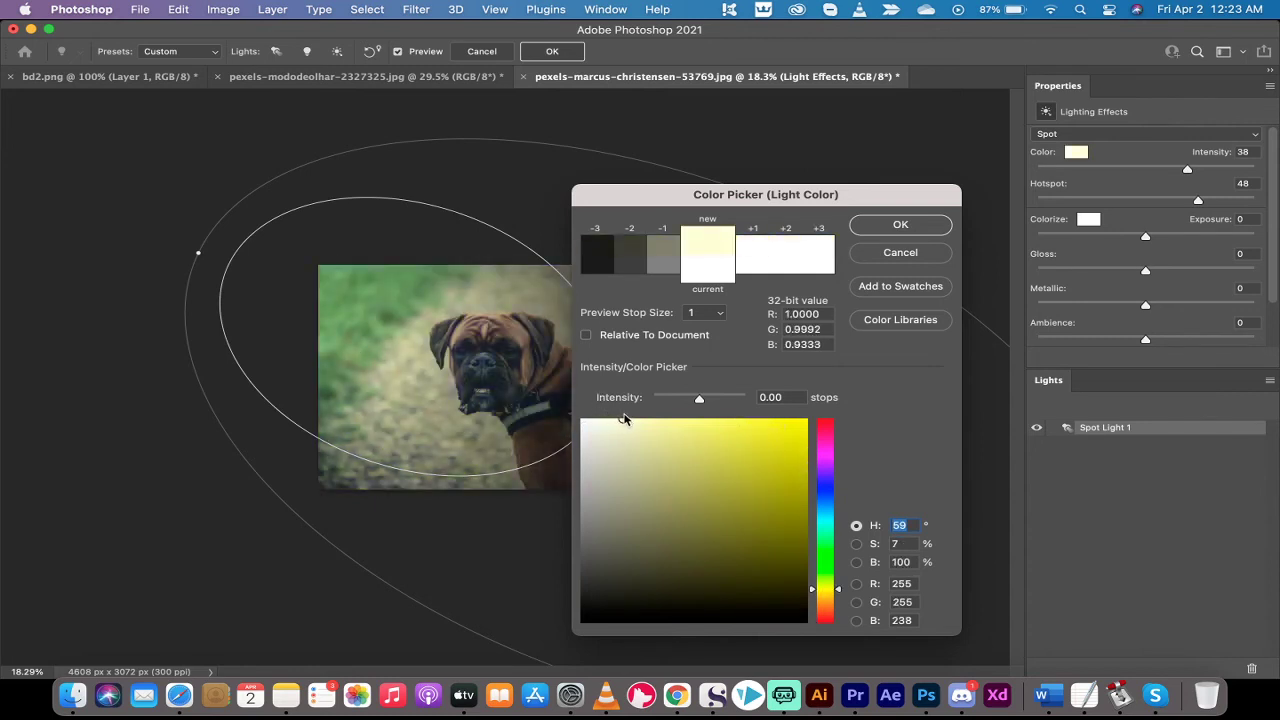
left_click(623, 420)
left_click(620, 418)
left_click(903, 225)
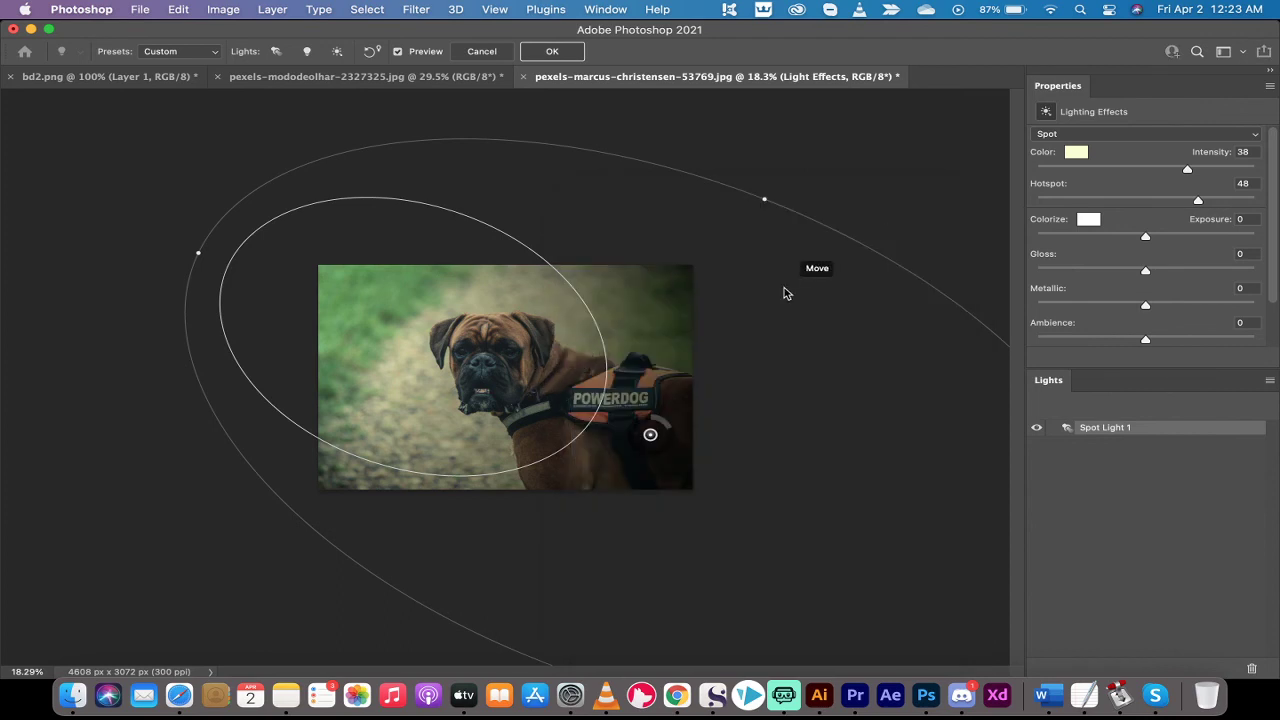
Keep the light type set to Spot.
left_click(1090, 139)
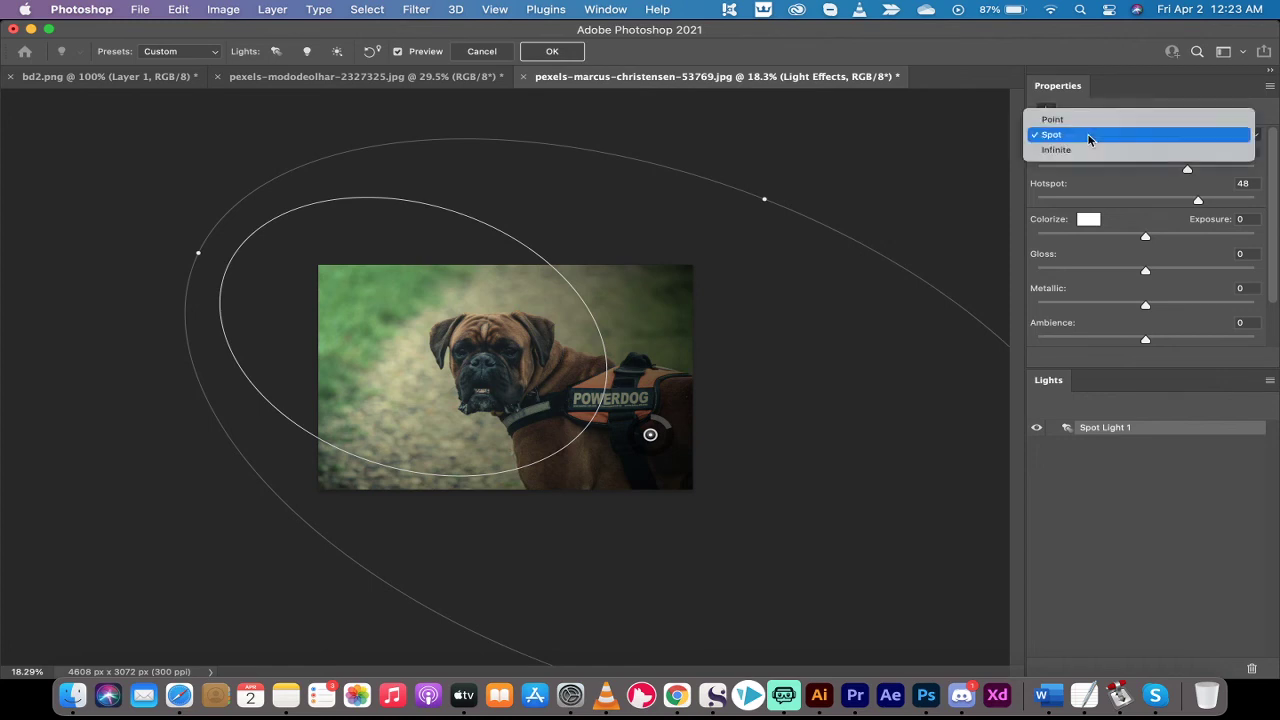
left_click(1088, 139)
left_click(1072, 136)
left_click(1070, 136)
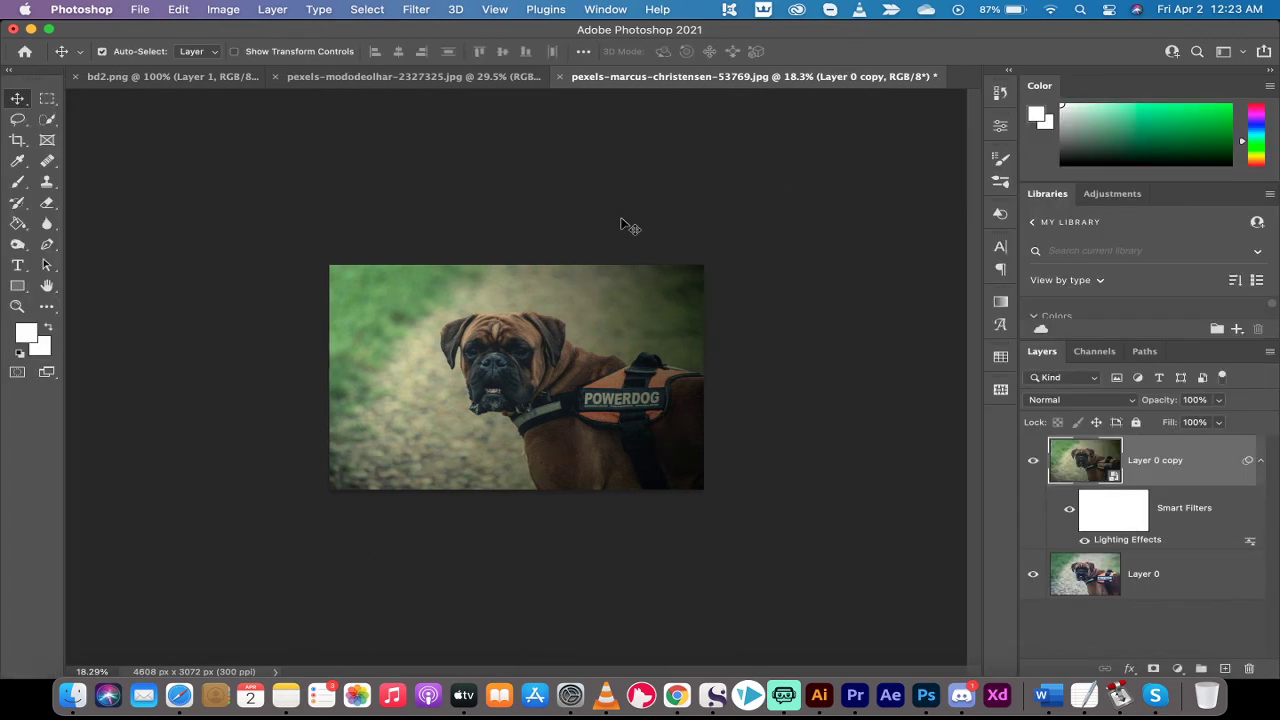
Toggle Layer 0 copy off and on to compare the photo before and after the spotlight.
left_click(1033, 461)
left_click(1033, 461)
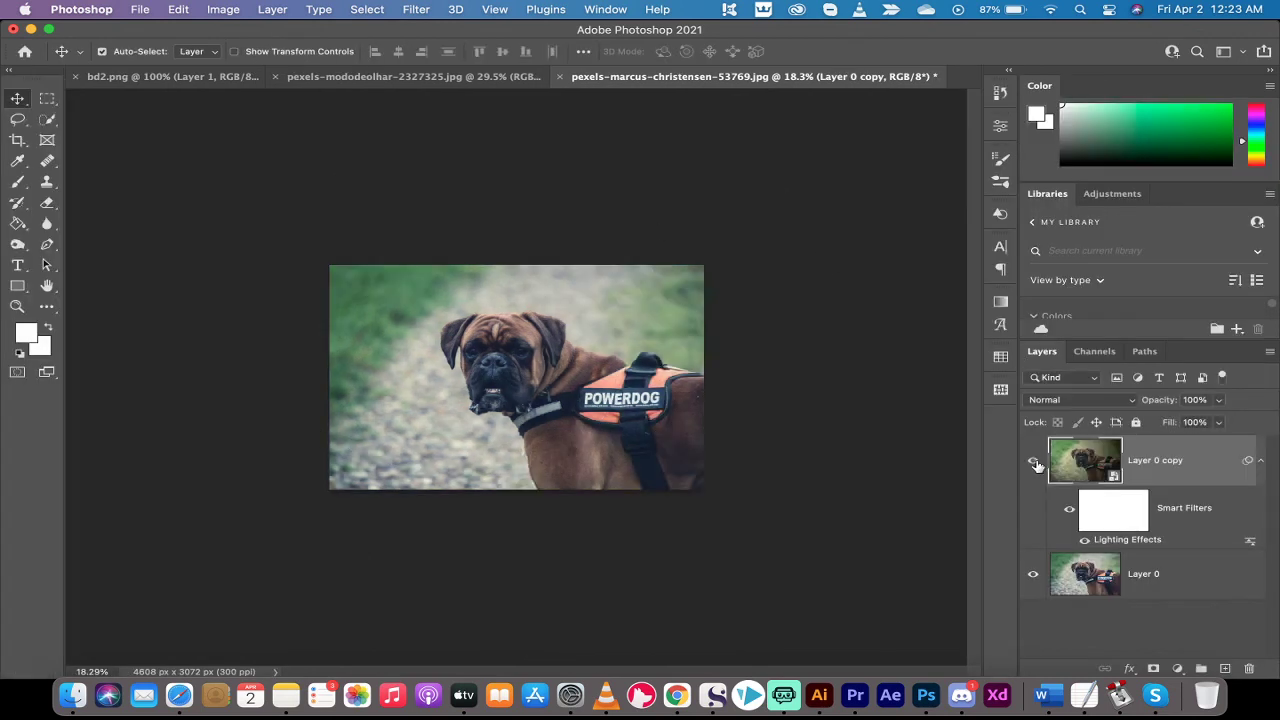